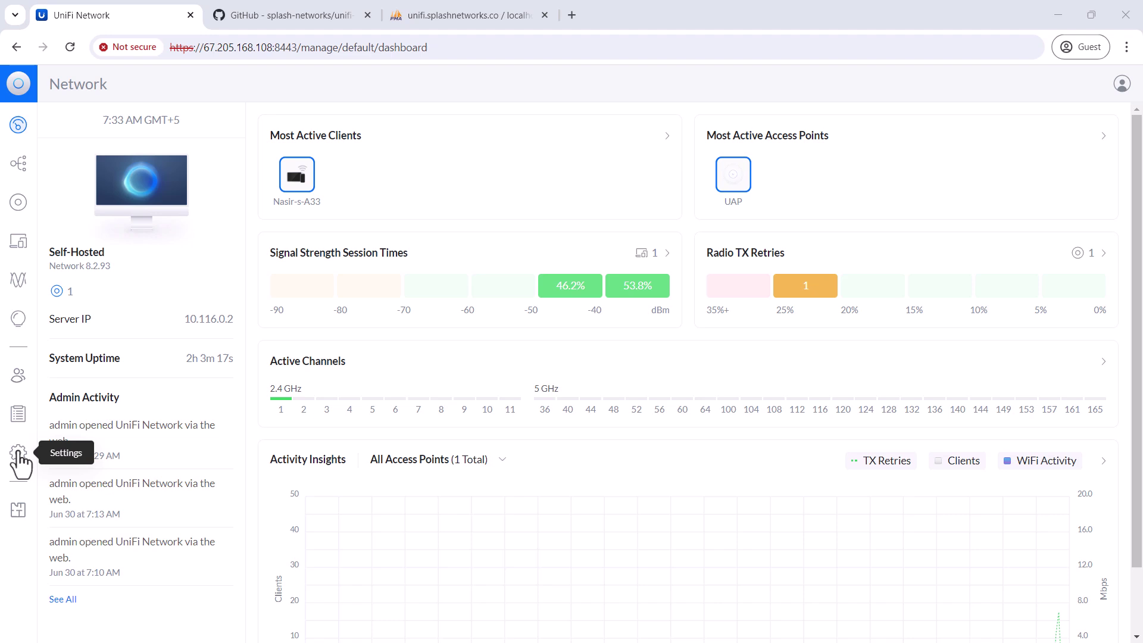
Create a WiFi network named 'unifi' with manual advanced settings and Hotspot Portal enabled.
left_click(18, 452)
left_click(484, 128)
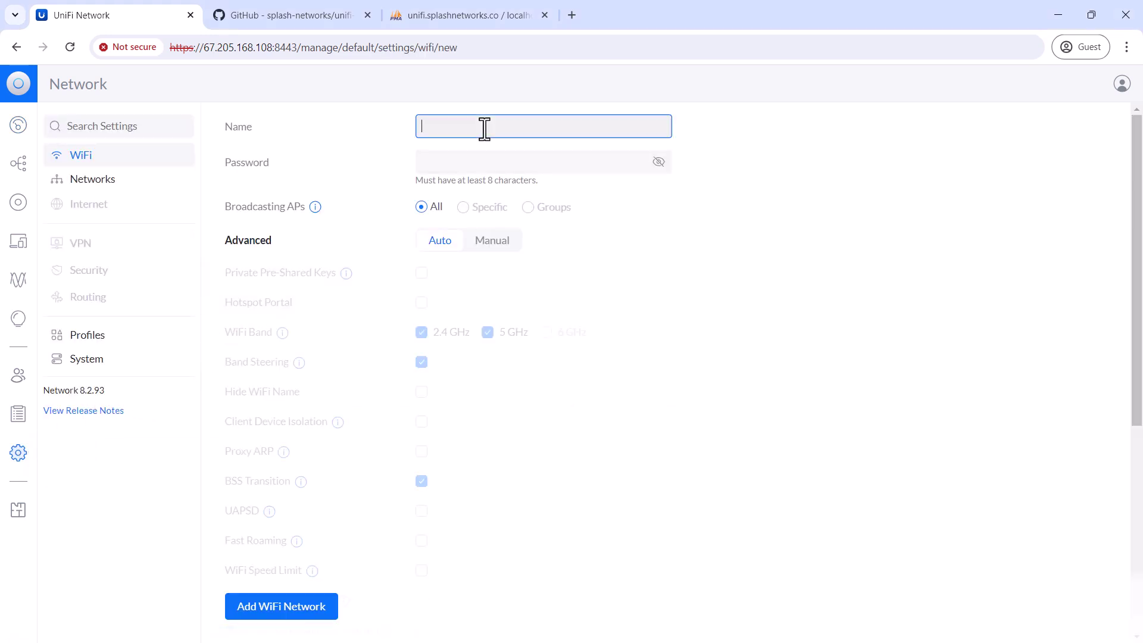
type("unifi")
left_click(494, 243)
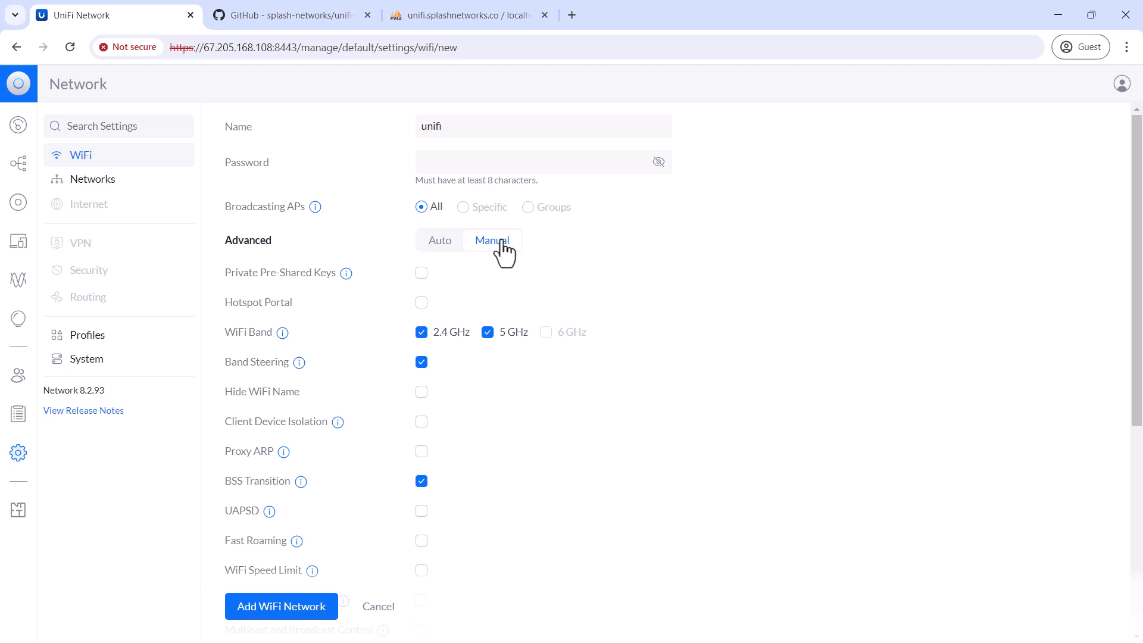
left_click(422, 302)
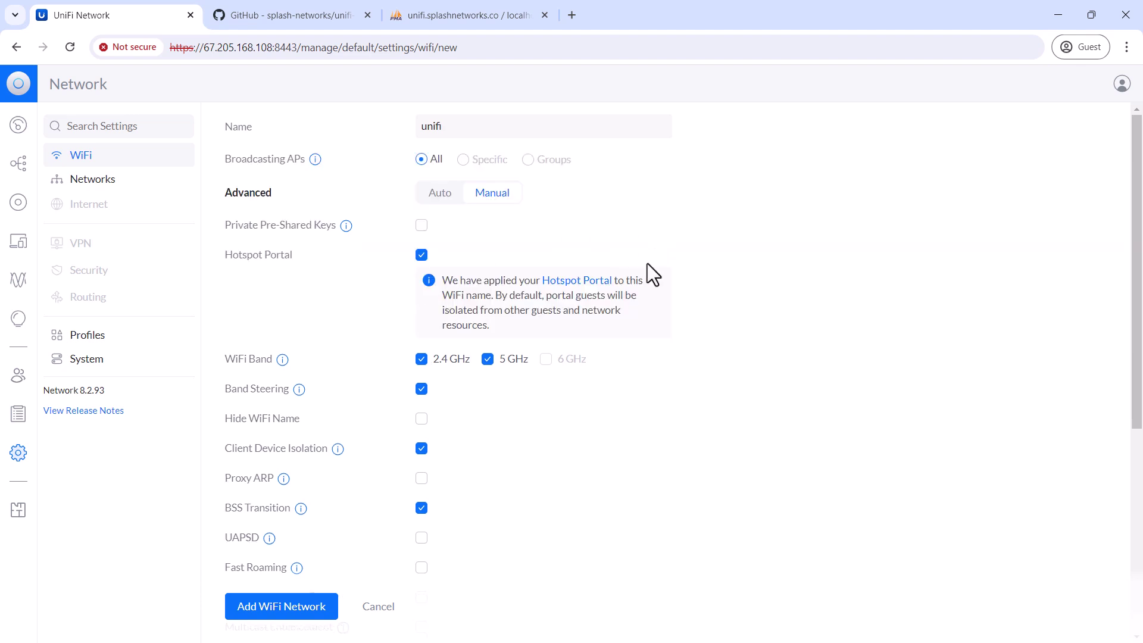
left_click(282, 610)
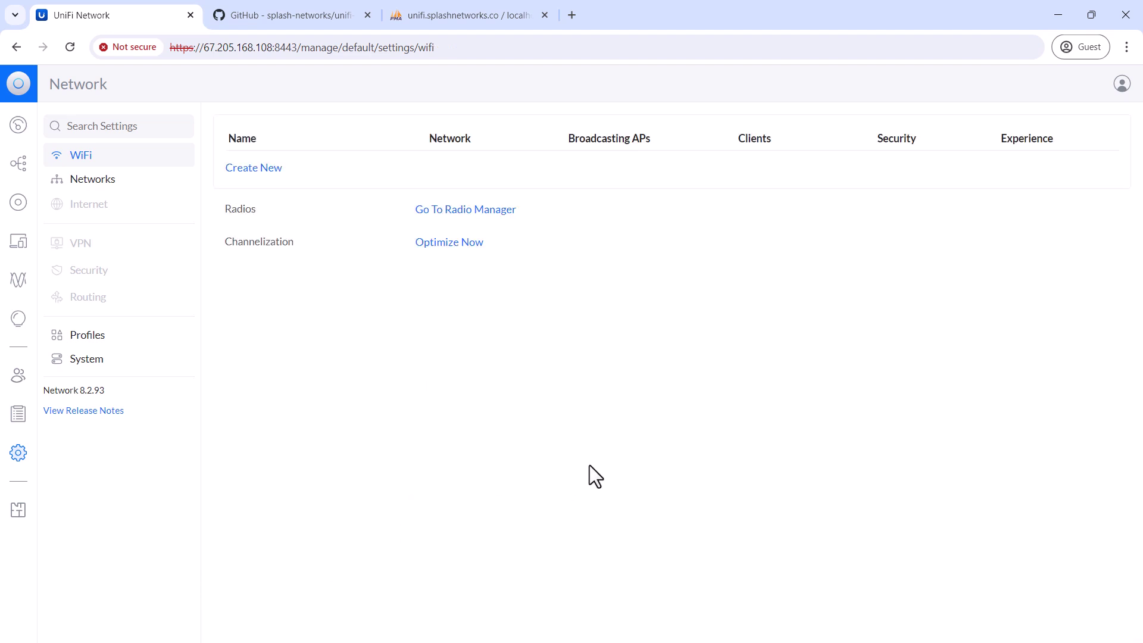
Set hotspot guest authentication to an external portal server using the pasted IP address.
left_click(18, 319)
left_click(637, 132)
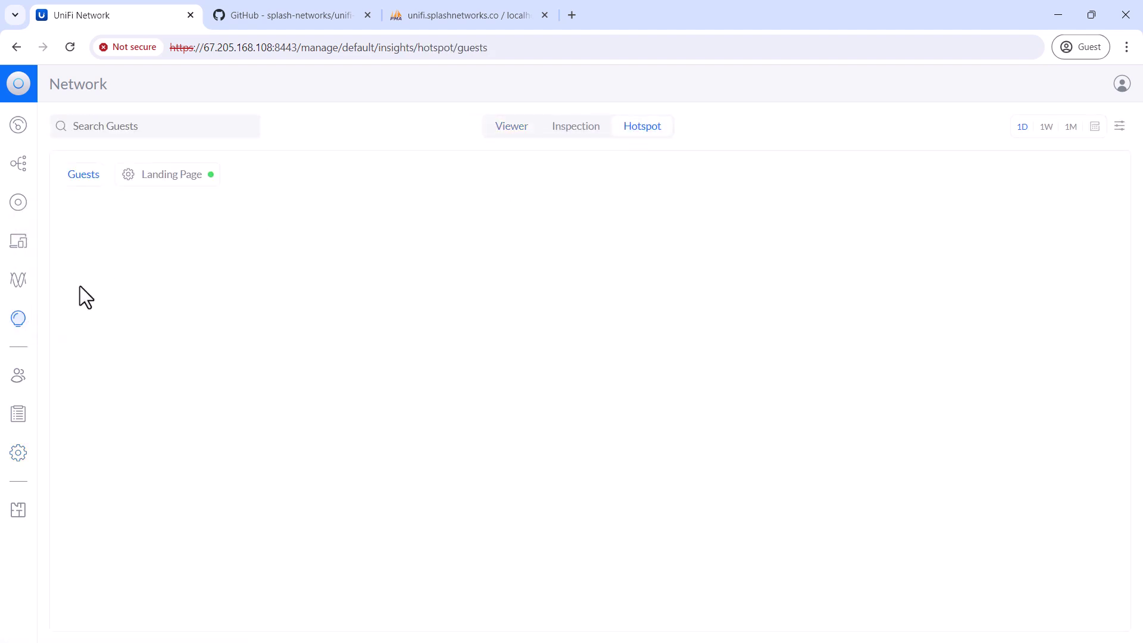
left_click(175, 176)
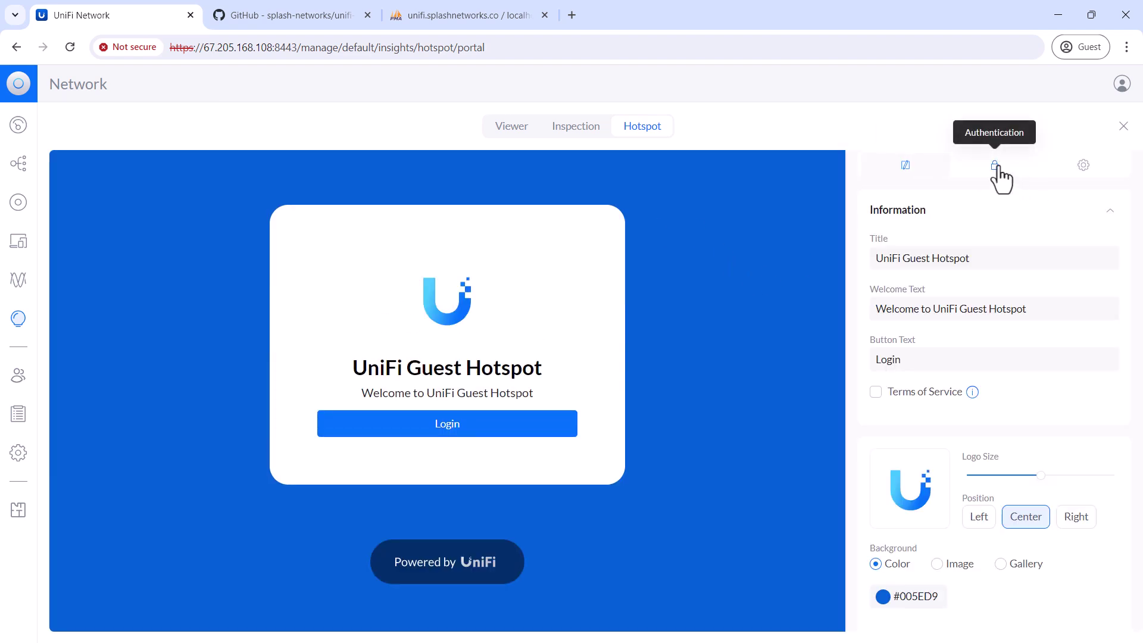
left_click(995, 169)
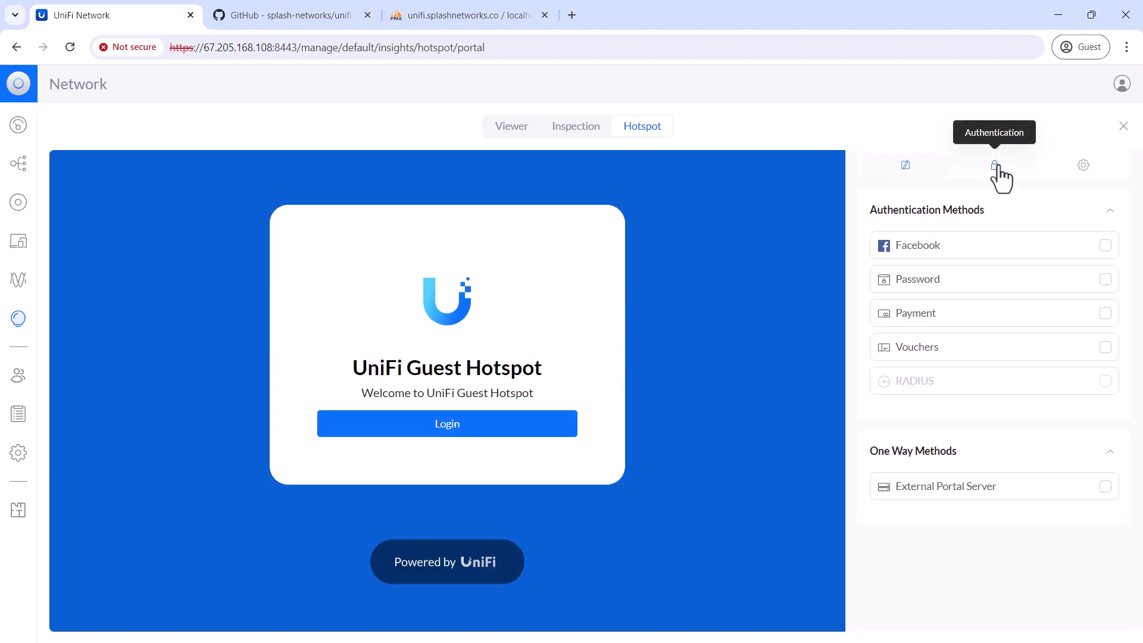
left_click(1105, 486)
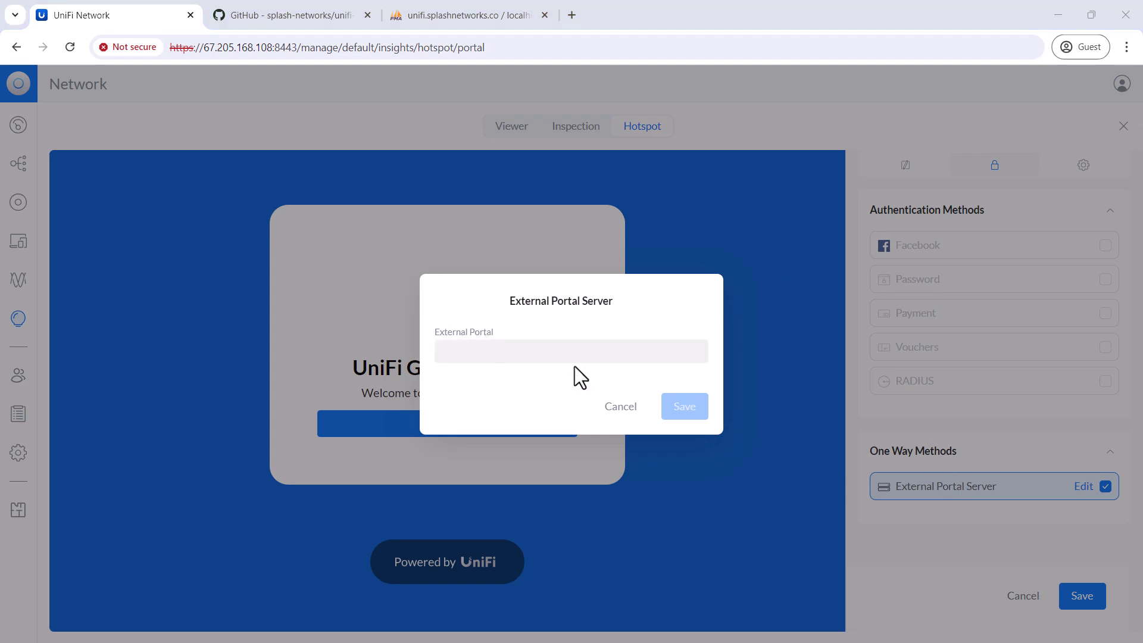
left_click(548, 350)
type("34.74.216.108")
left_click(680, 413)
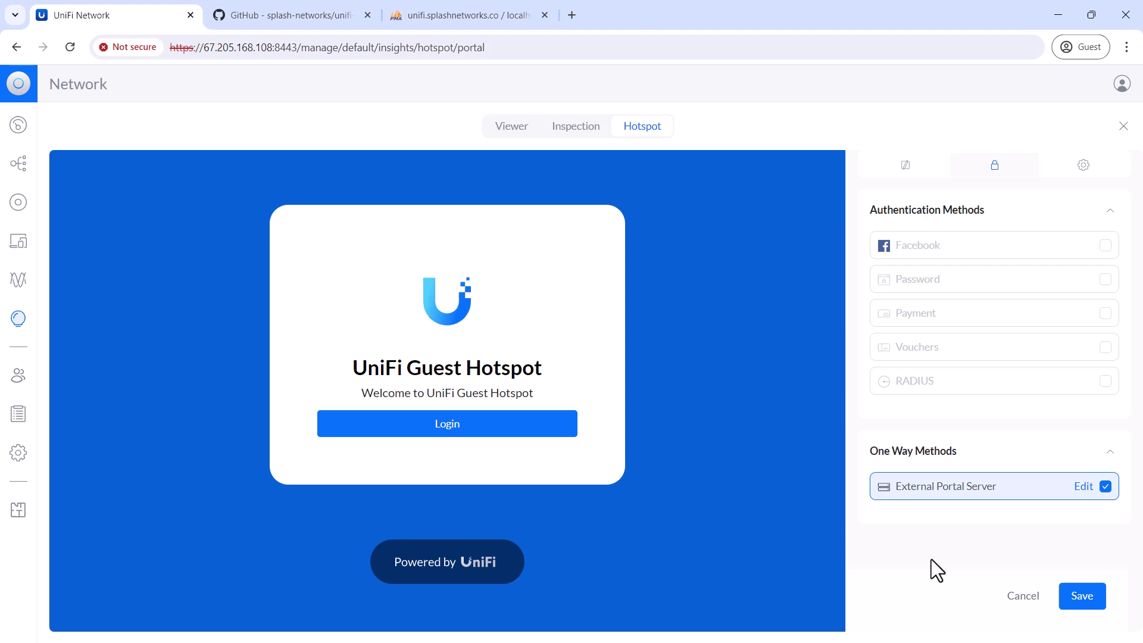
left_click(1082, 596)
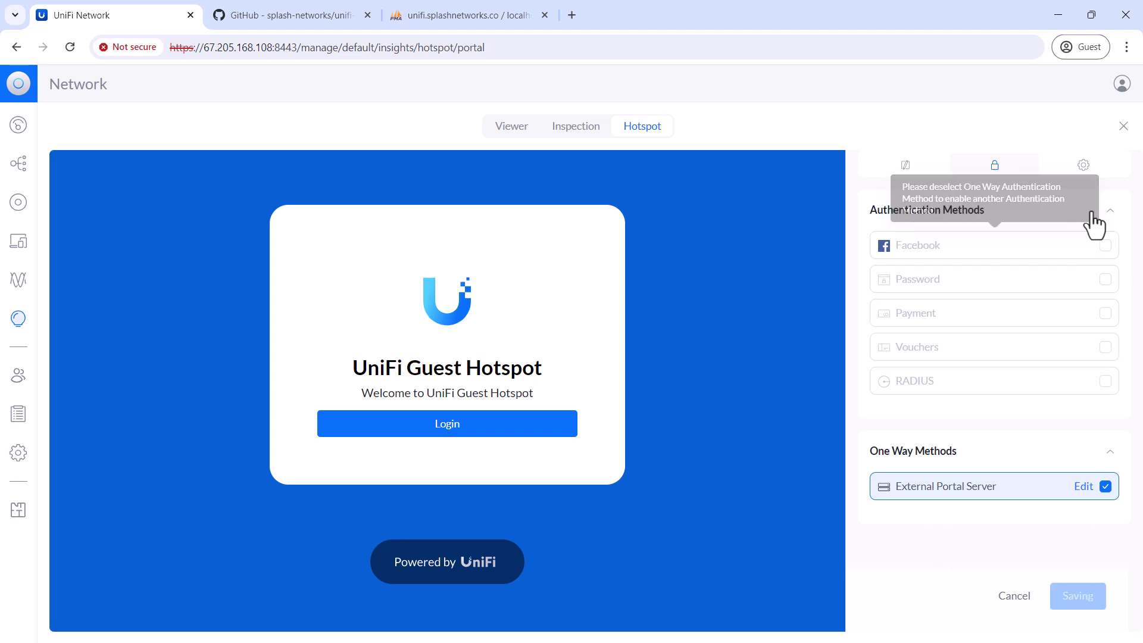
Turn off Encrypted URL, enable Secure Portal, and set the domain unifi.splashnetworks.co.
left_click(1085, 167)
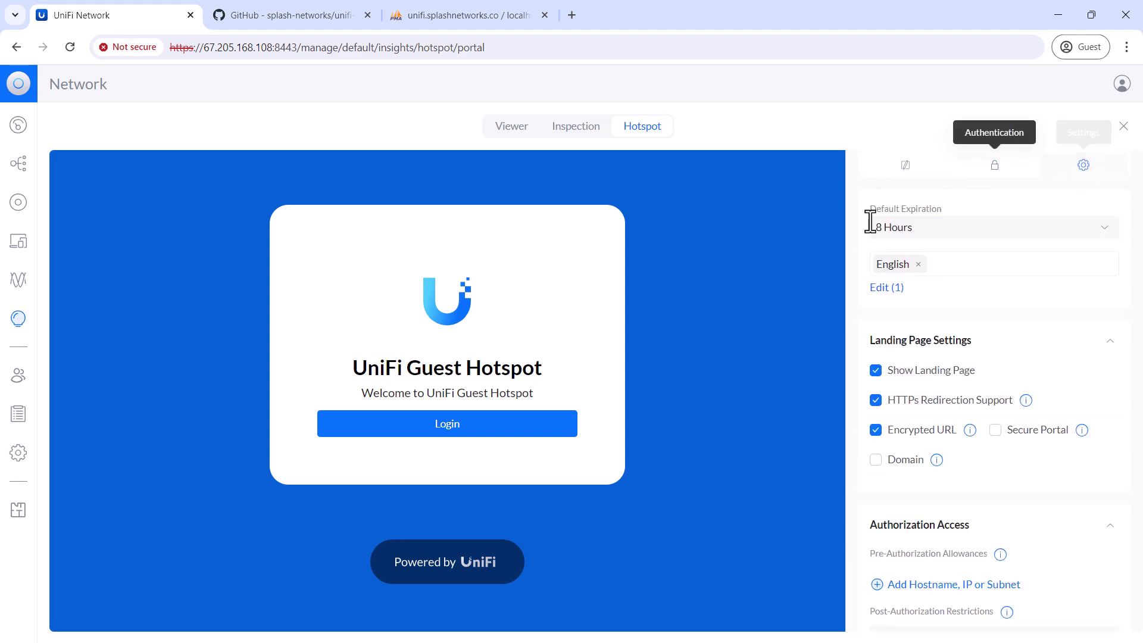
scroll(1065, 298, "down", 2)
left_click(901, 282)
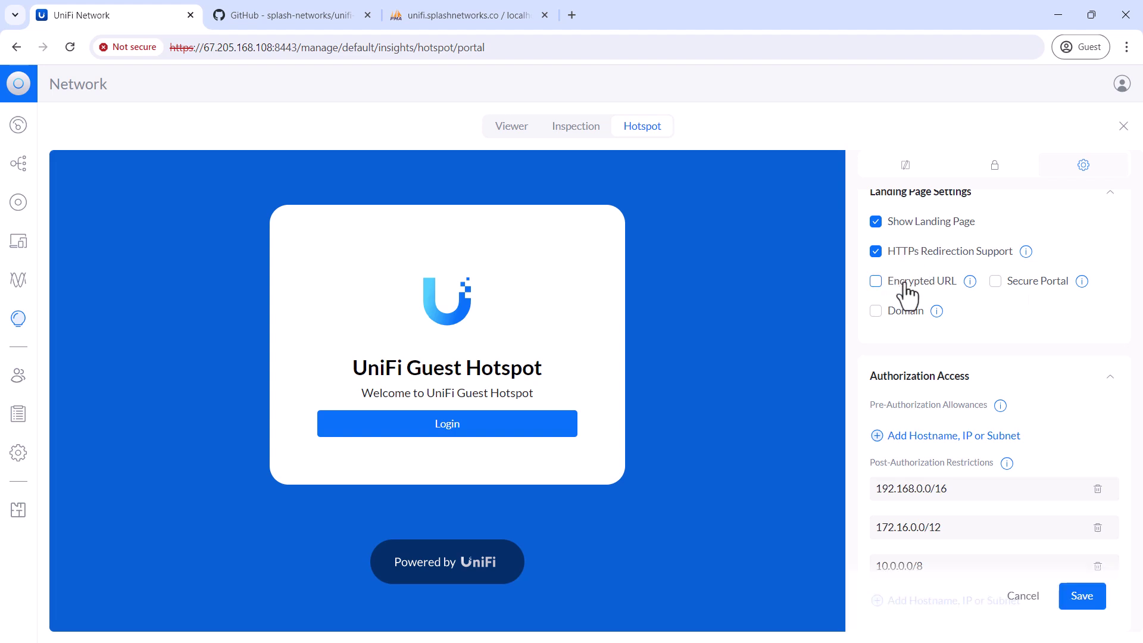
left_click(1016, 282)
left_click(876, 311)
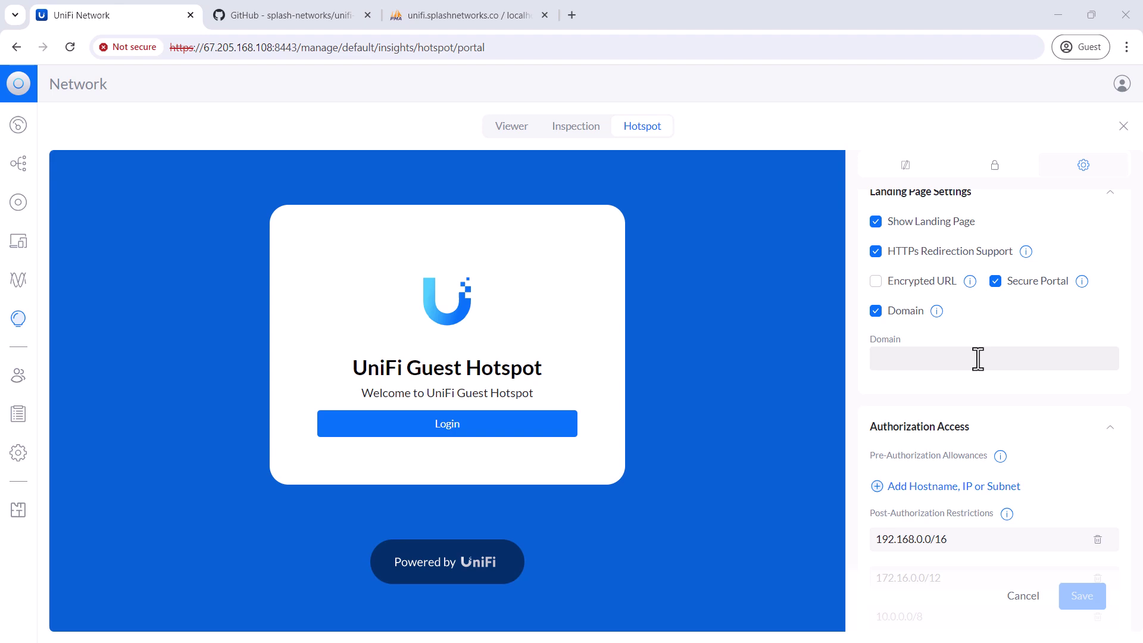
left_click(977, 359)
key("ctrl+v")
left_click(1081, 595)
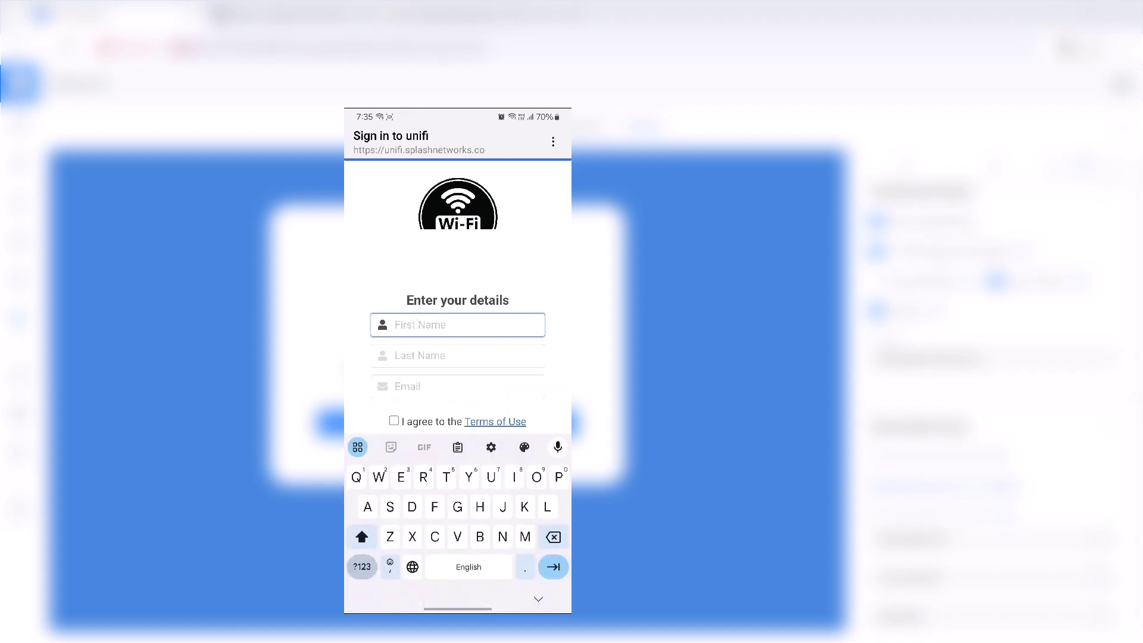
type("Abc")
Enter the guest's name and email, accept the Terms of Use, connect, and view the repository page.
key("Tab")
type("Xyz")
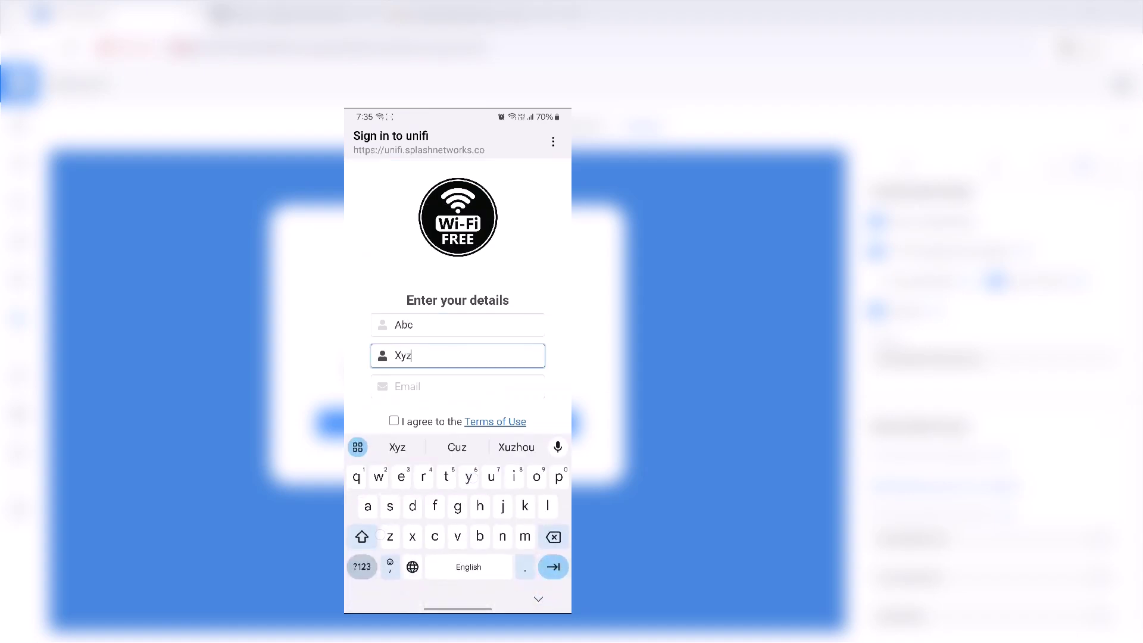
key("Tab")
type("abc")
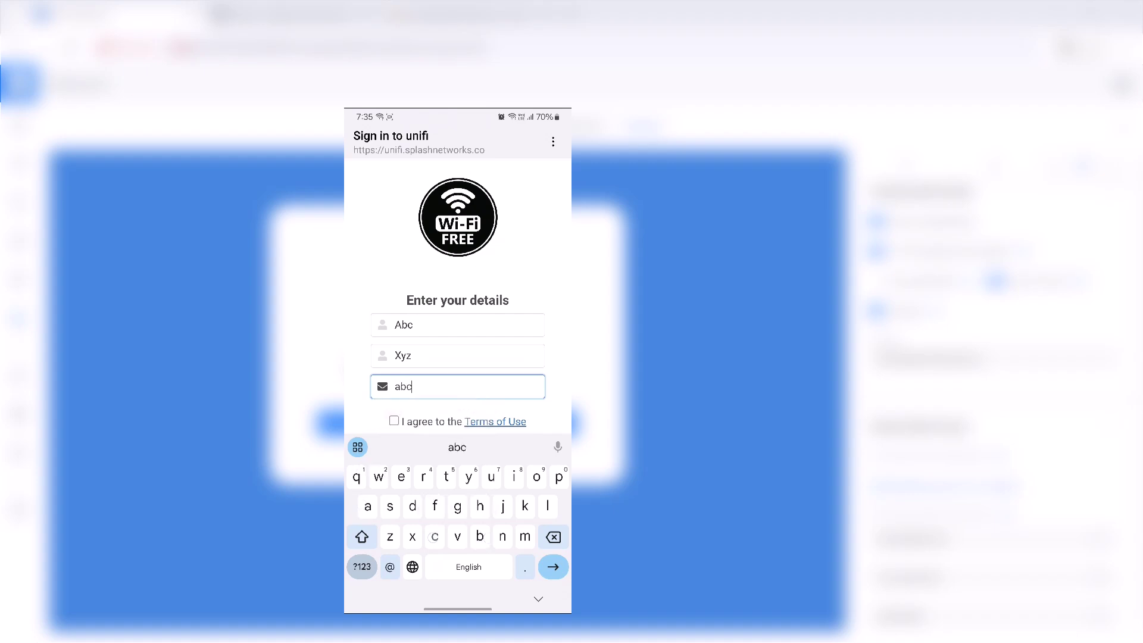
type("@xyz")
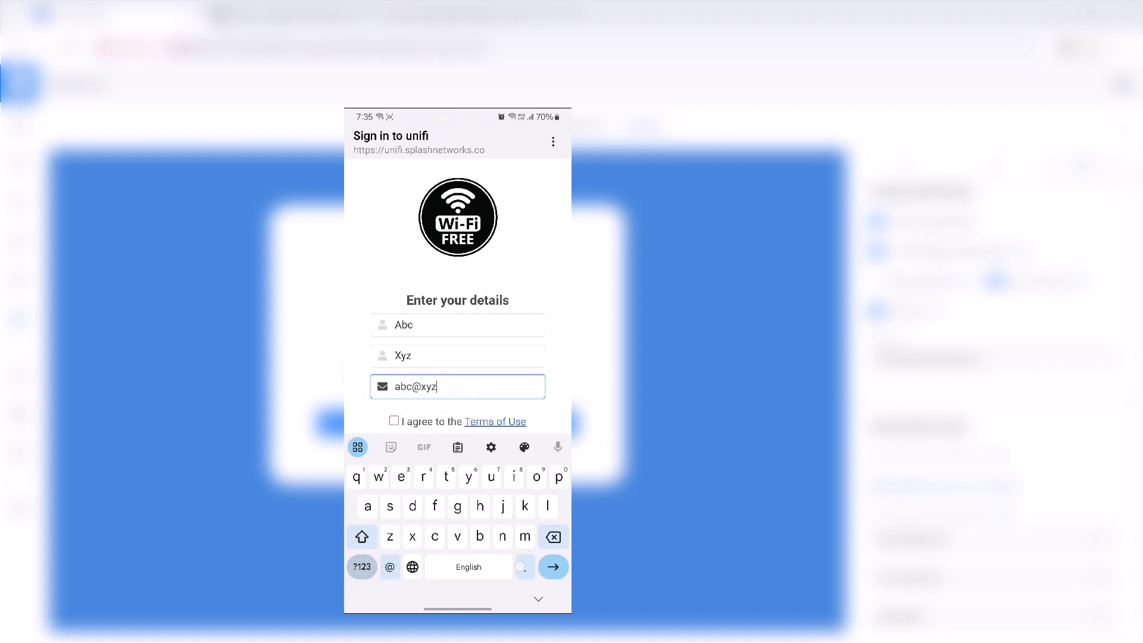
type(".com")
left_click(393, 421)
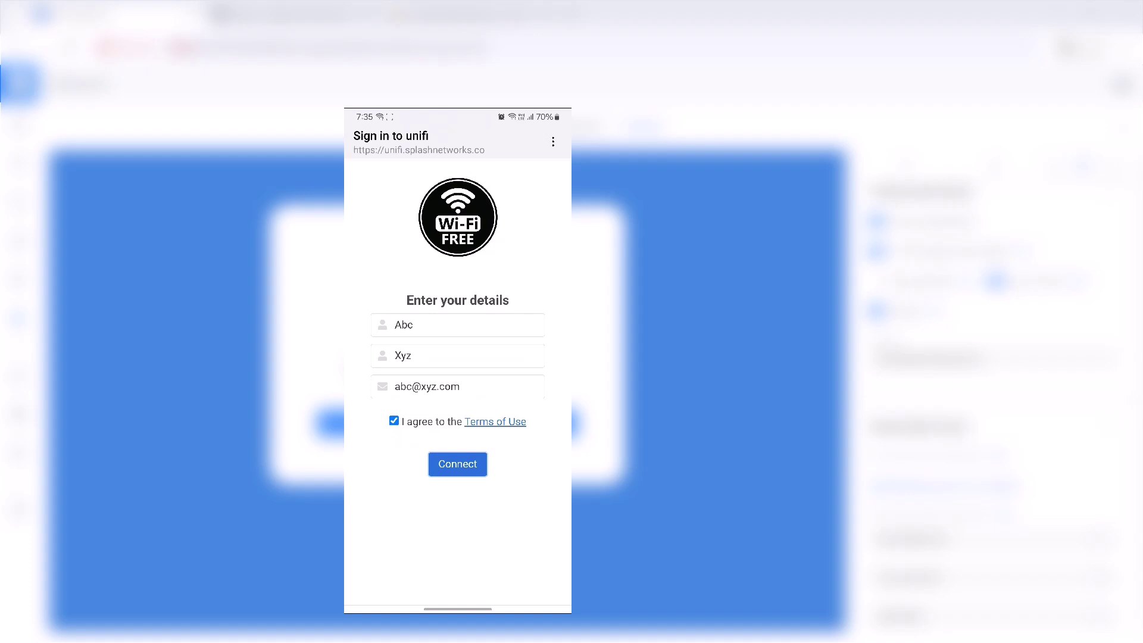
left_click(458, 463)
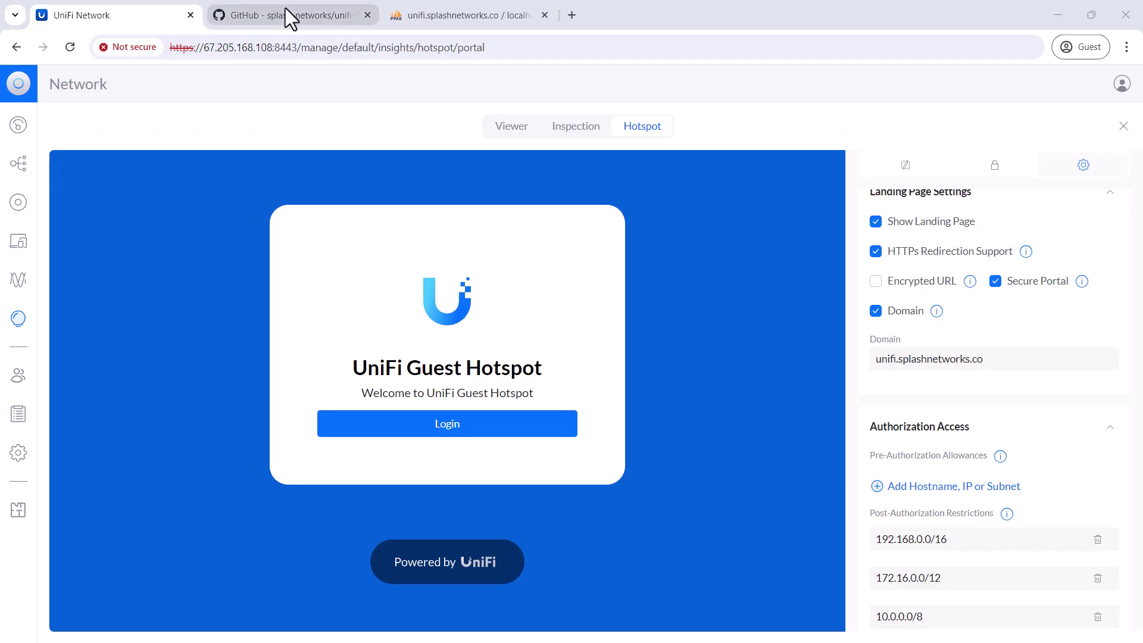
left_click(285, 14)
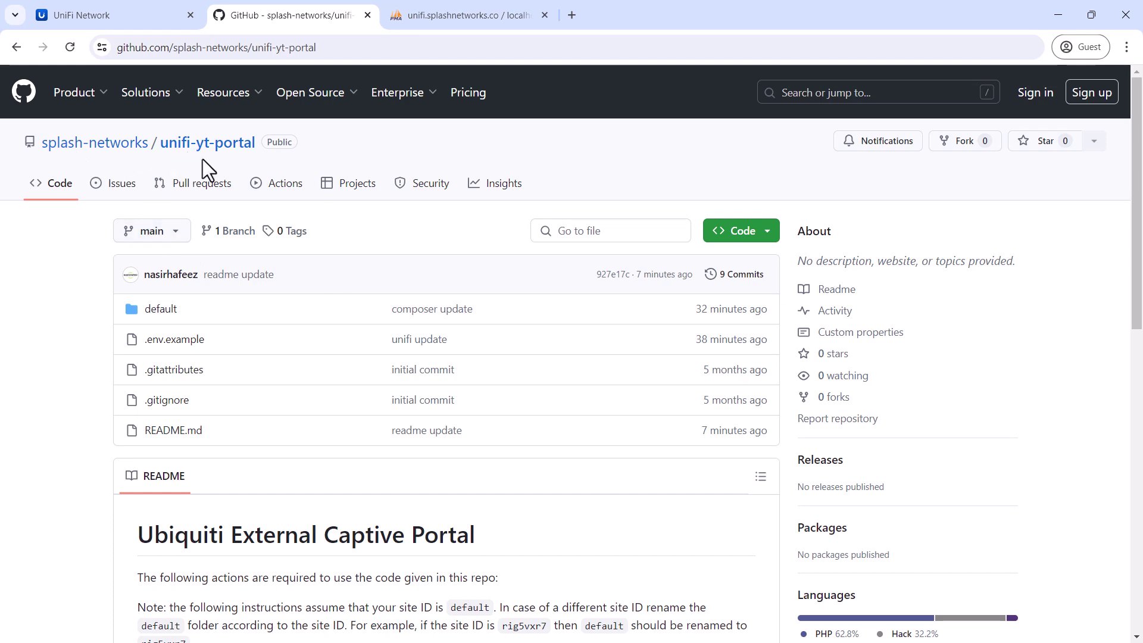
Browse the unifi table in phpMyAdmin's portal database to see the guest record.
left_click(461, 15)
left_click(48, 193)
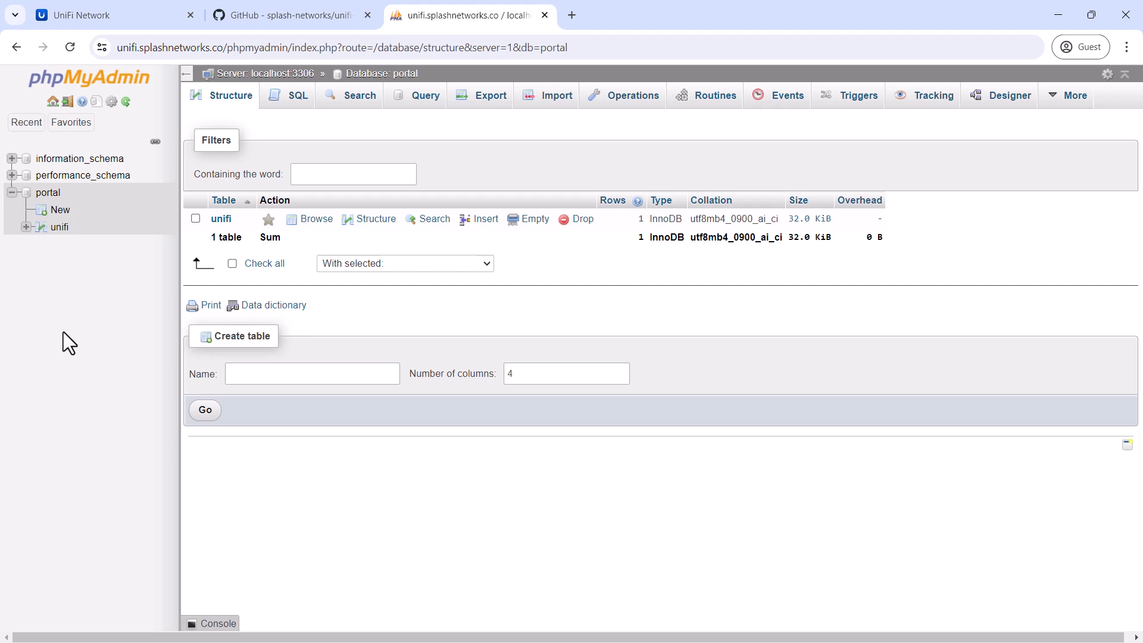
left_click(60, 228)
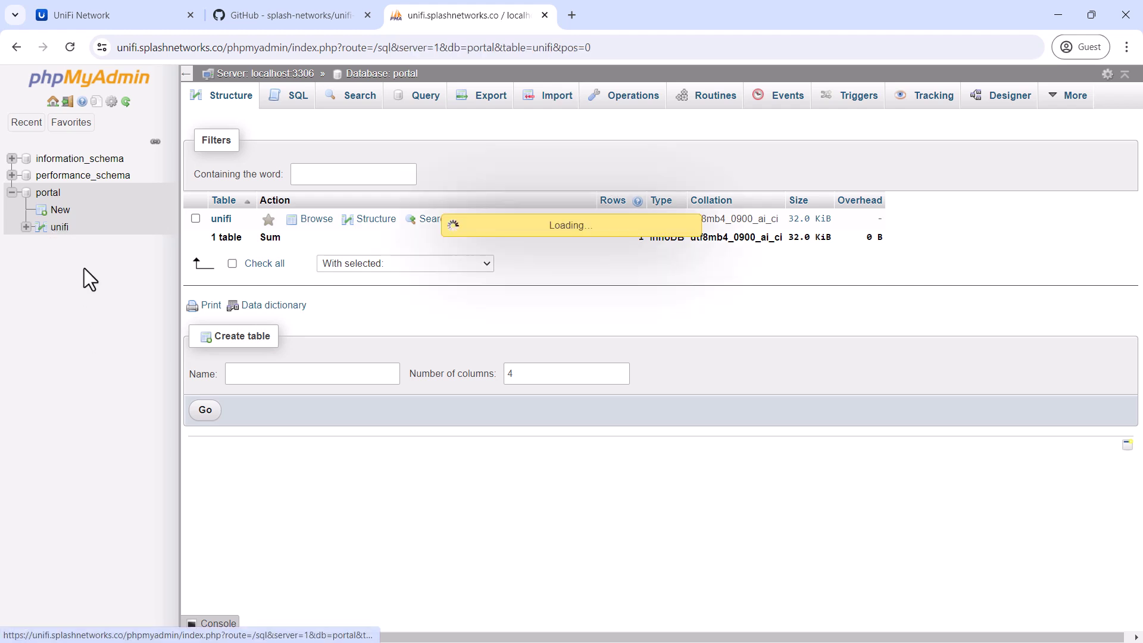